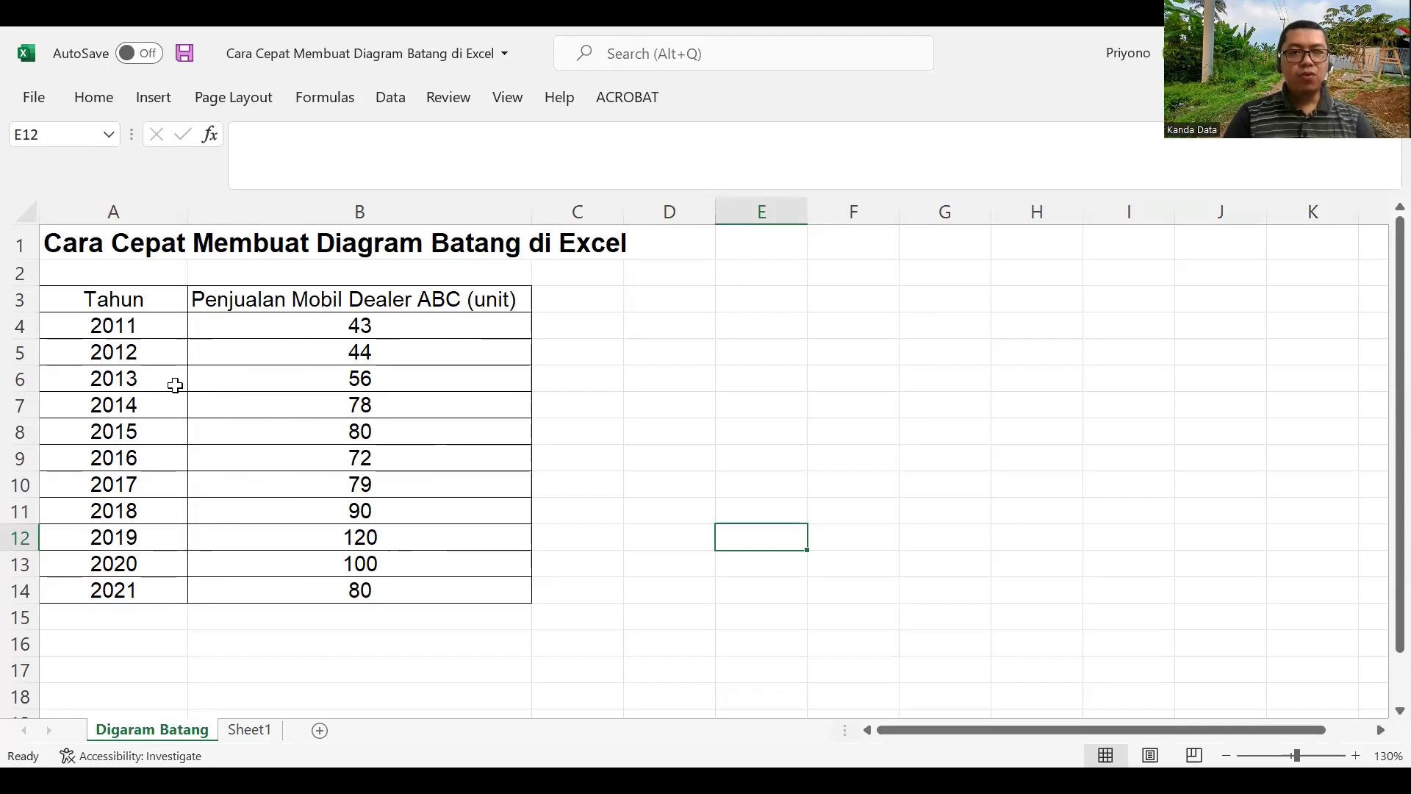
Select the year and sales table A3:B14 with headers and show the Insert options.
{"action": "mouse_move", "coordinate": [109, 305]}
{"action": "left_mouse_down"}
{"action": "mouse_move", "coordinate": [388, 566]}
{"action": "mouse_move", "coordinate": [389, 588]}
{"action": "left_mouse_up"}
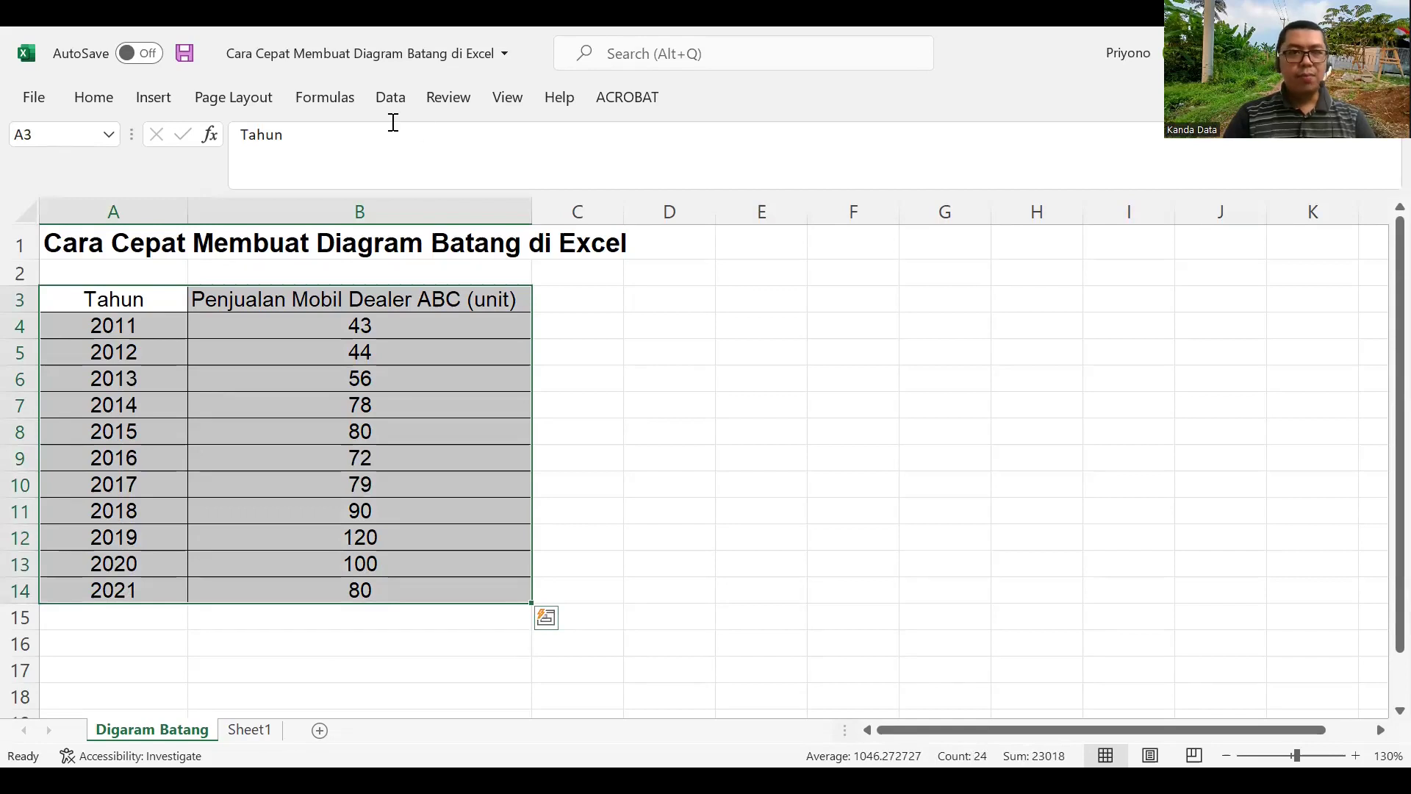
{"action": "left_click", "coordinate": [150, 102]}
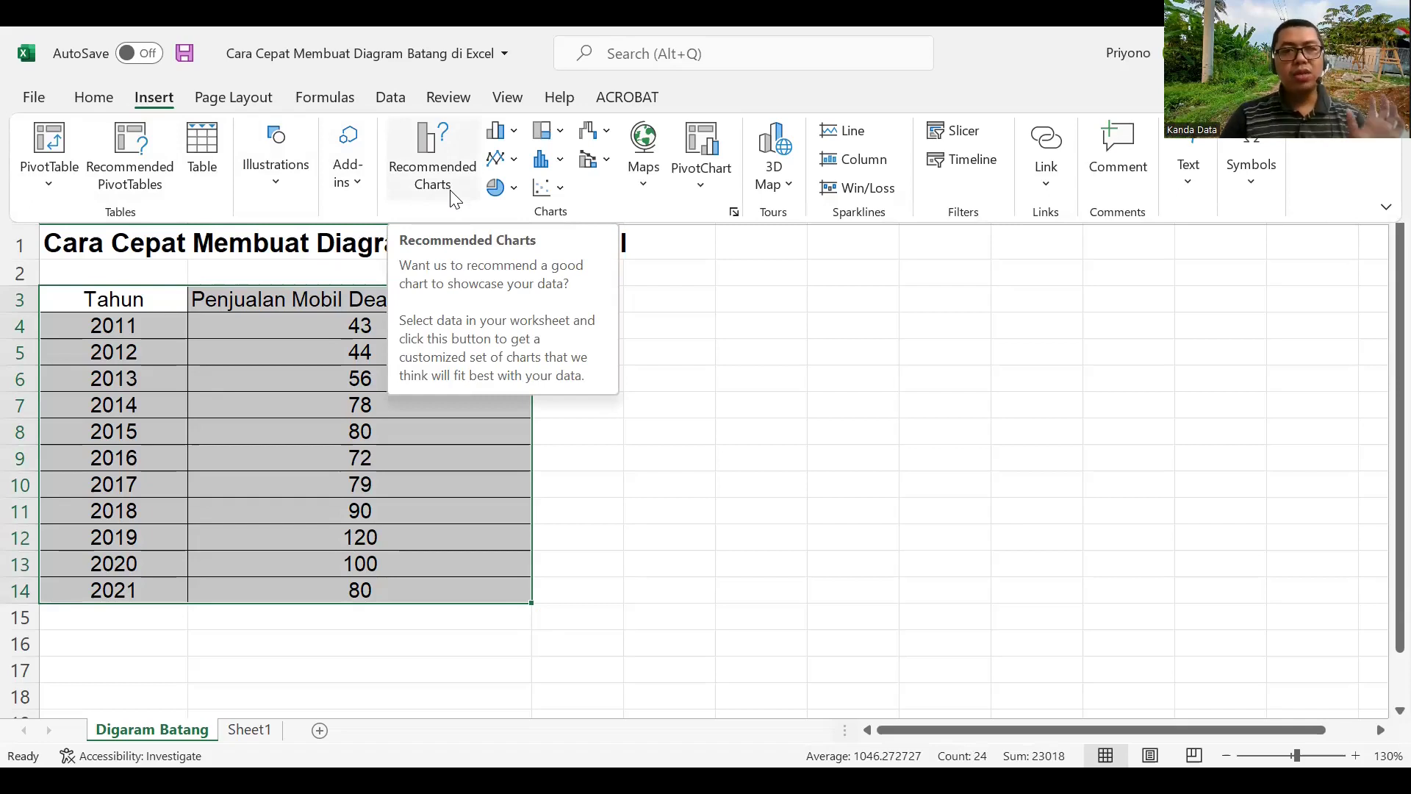
Insert a clustered column chart of 2011–2021 Dealer ABC sales from Recommended Charts.
{"action": "left_click", "coordinate": [452, 192]}
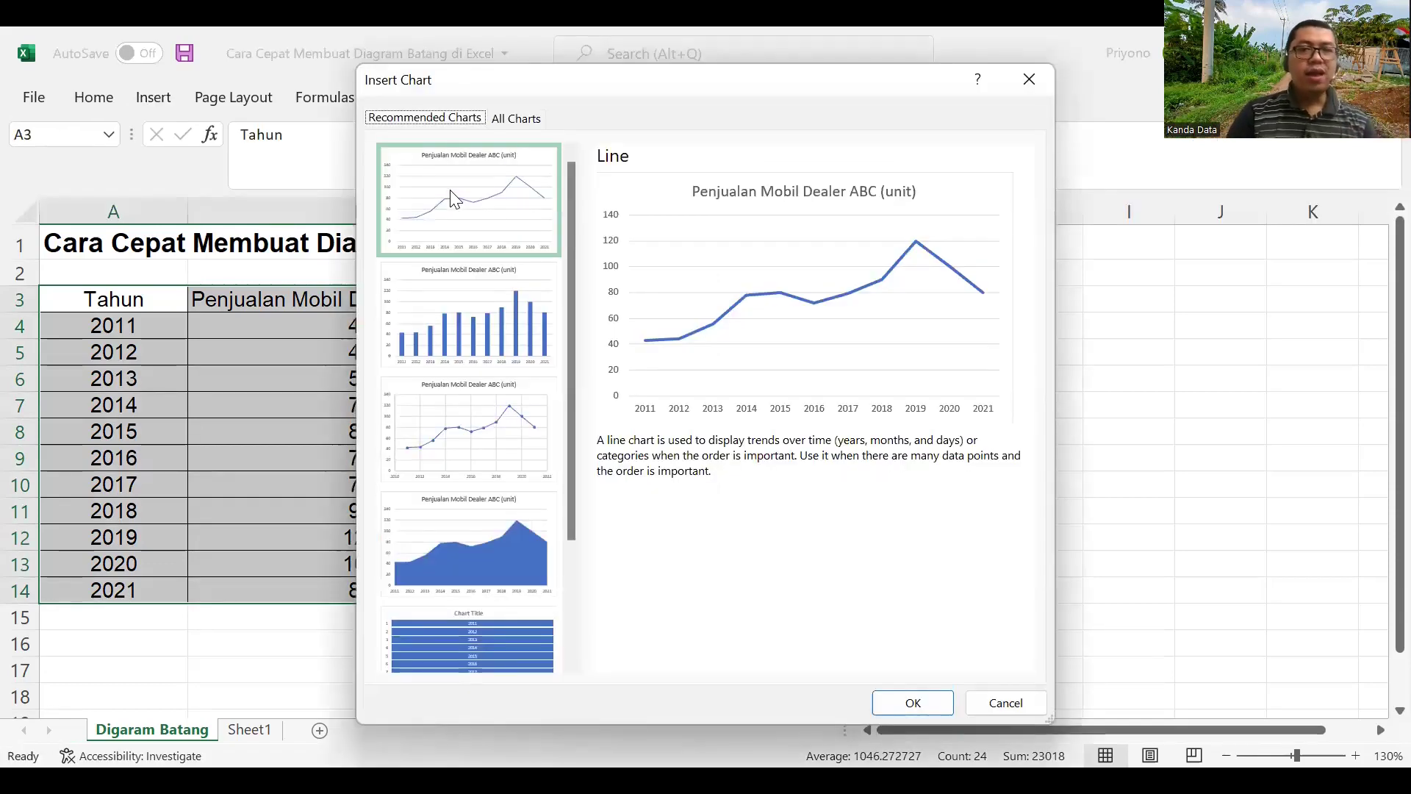
{"action": "left_click", "coordinate": [474, 335]}
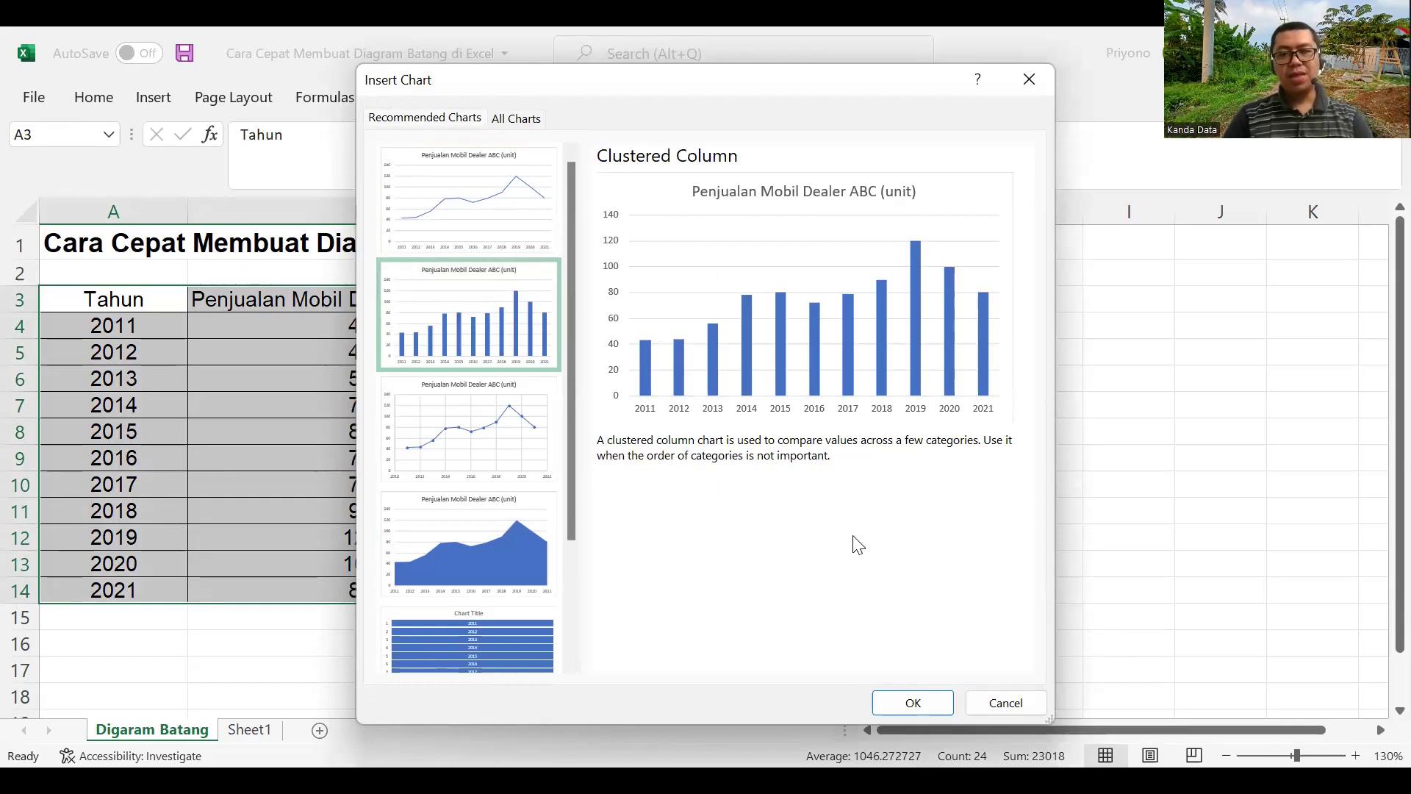
{"action": "left_click", "coordinate": [910, 704]}
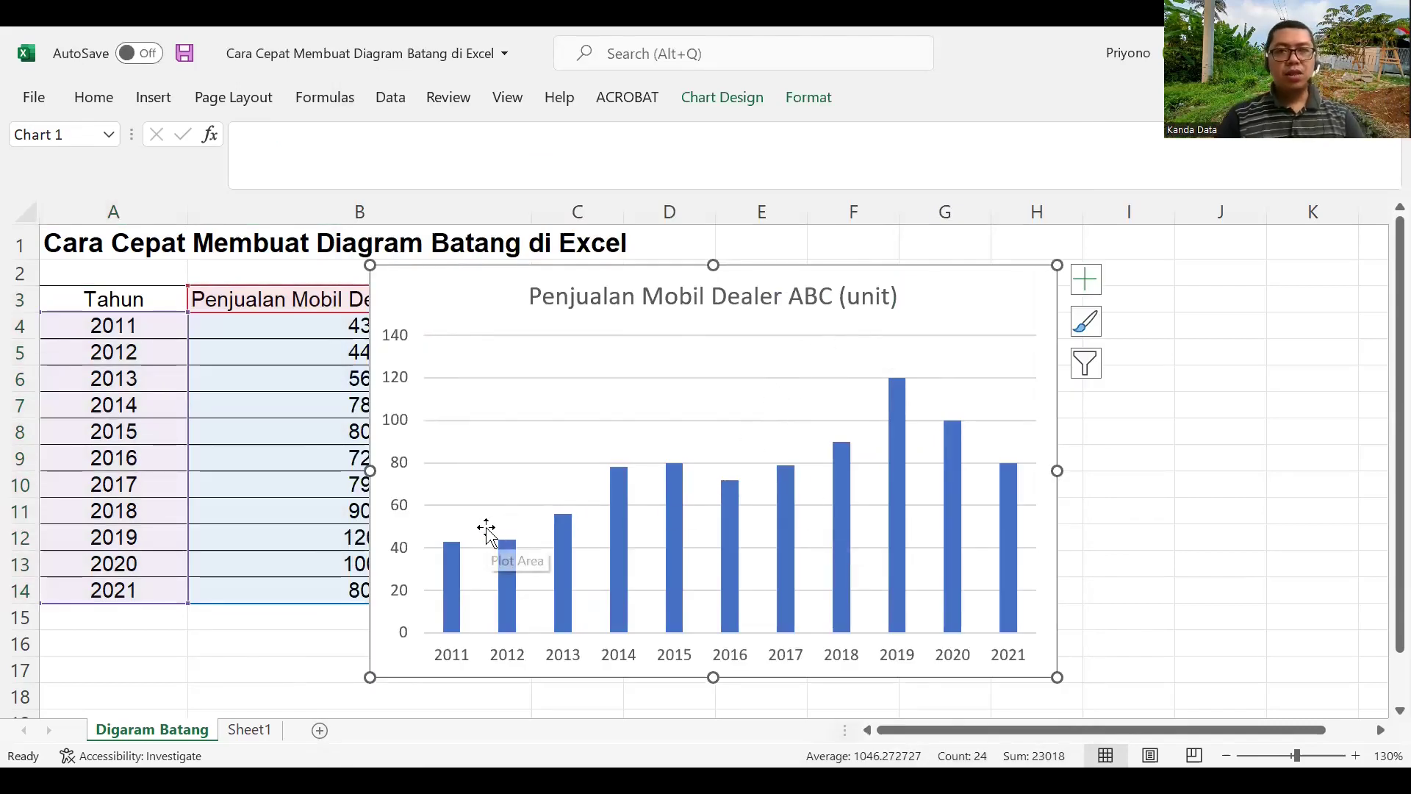
Expand the Chart Styles gallery on the Chart Design ribbon for the sales chart.
{"action": "left_click", "coordinate": [744, 102]}
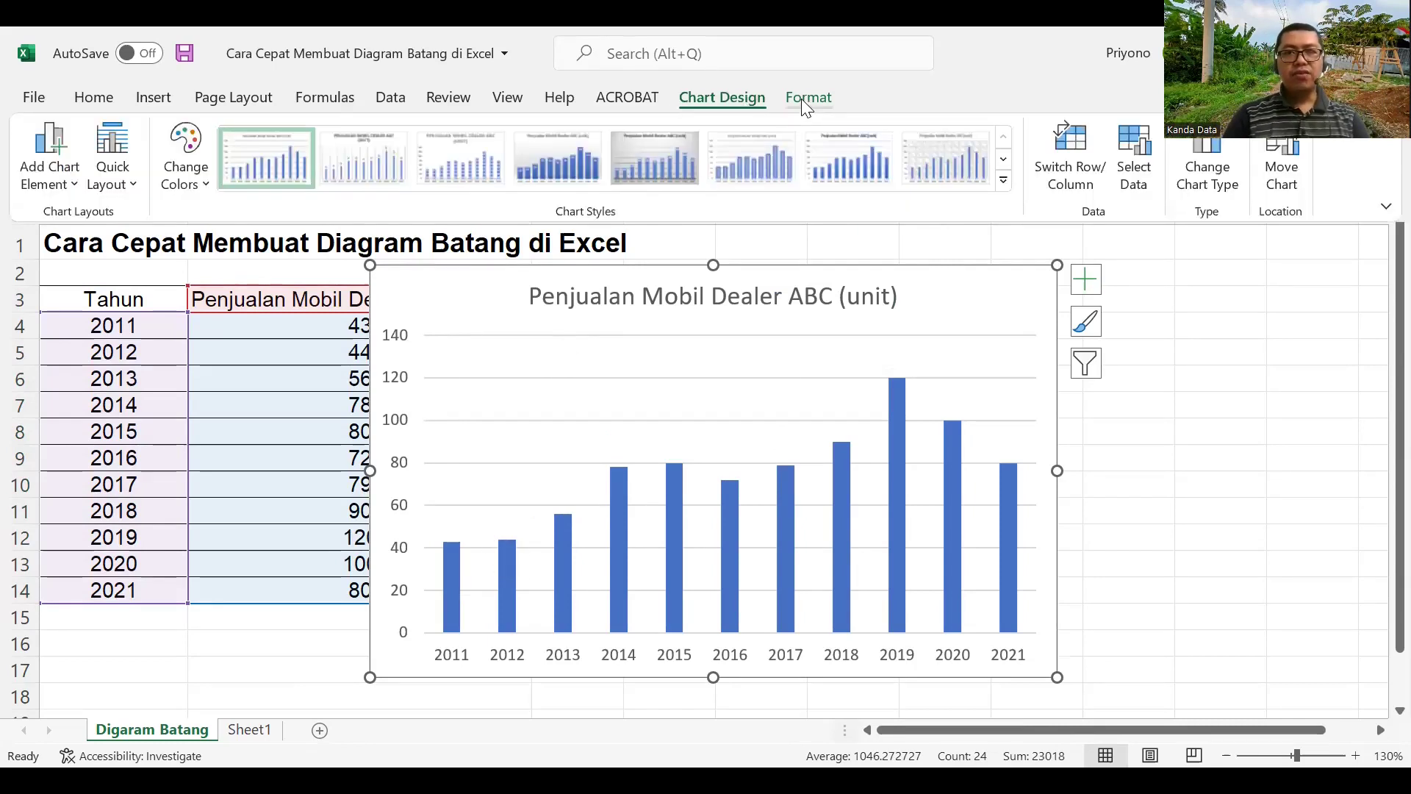
{"action": "left_click", "coordinate": [804, 101]}
{"action": "left_click", "coordinate": [729, 102]}
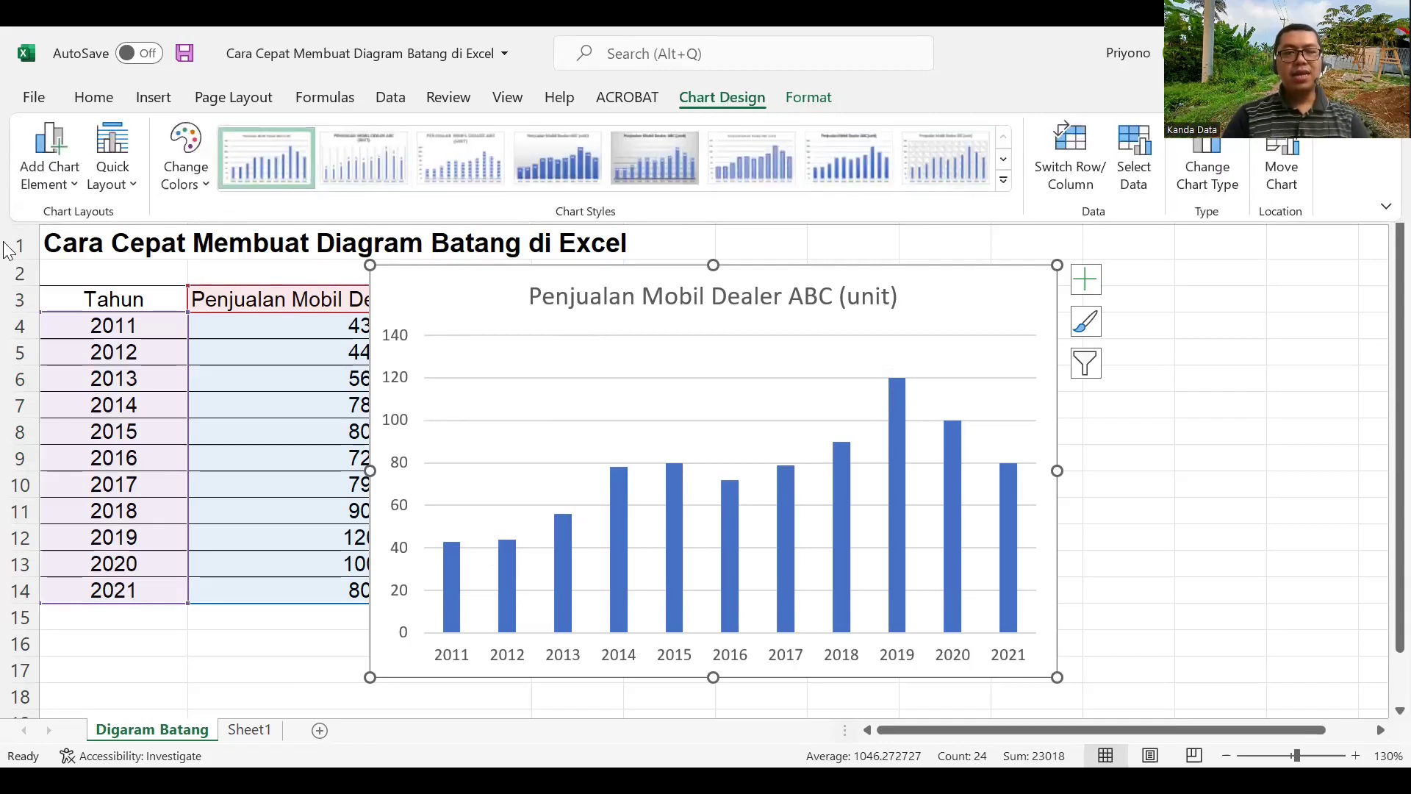
{"action": "left_click", "coordinate": [1004, 181]}
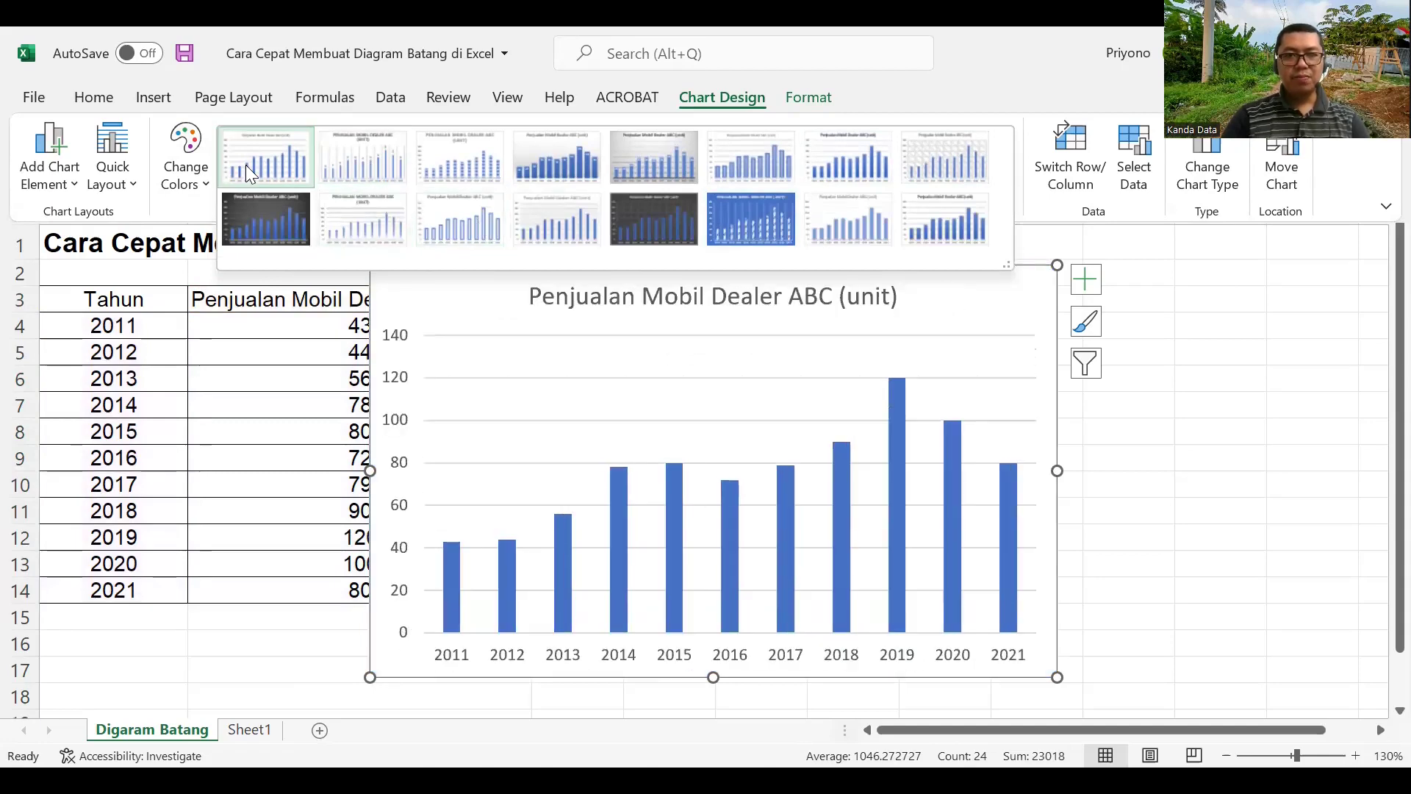
Apply Style 4 so each year's column shows its sales value label.
{"action": "left_click", "coordinate": [544, 172]}
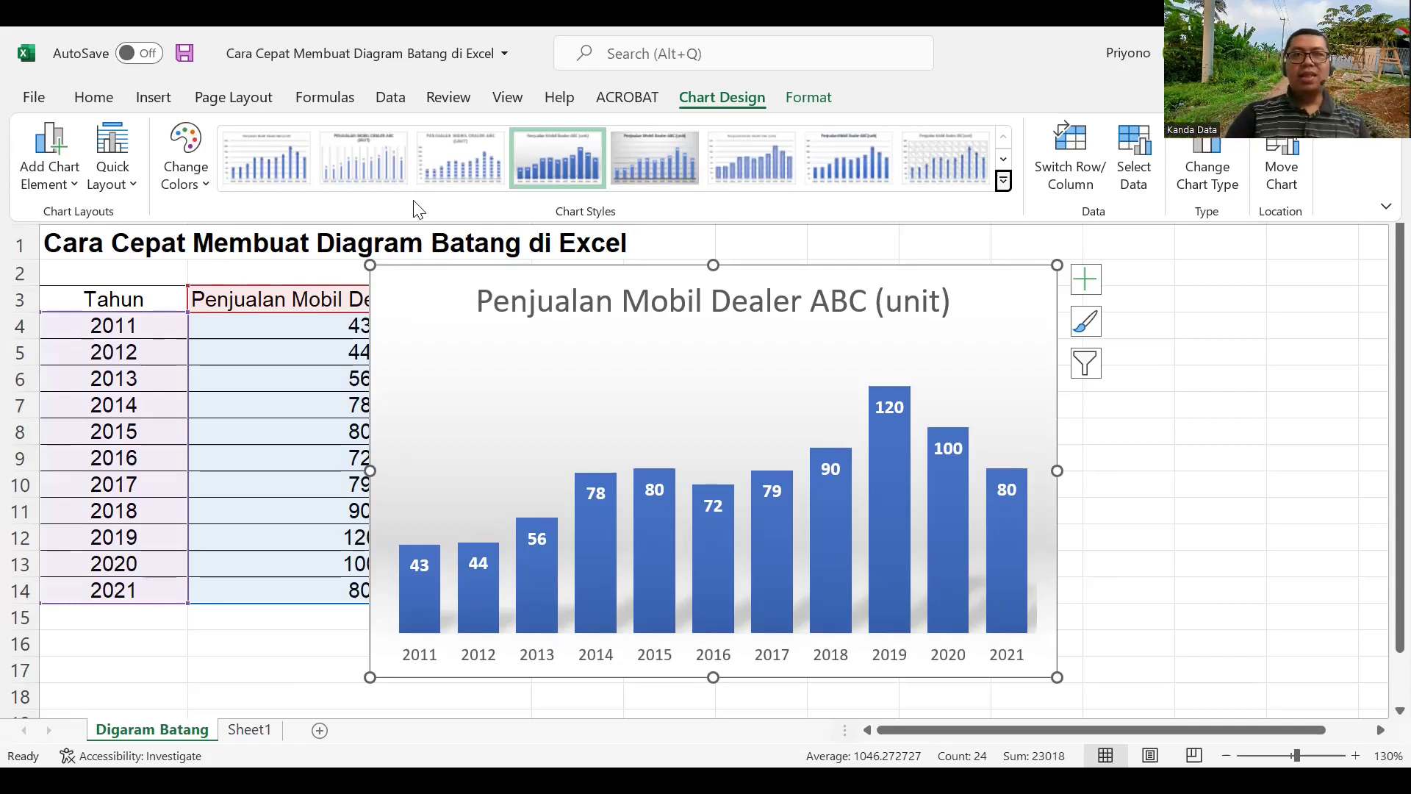
{"action": "left_click", "coordinate": [66, 190]}
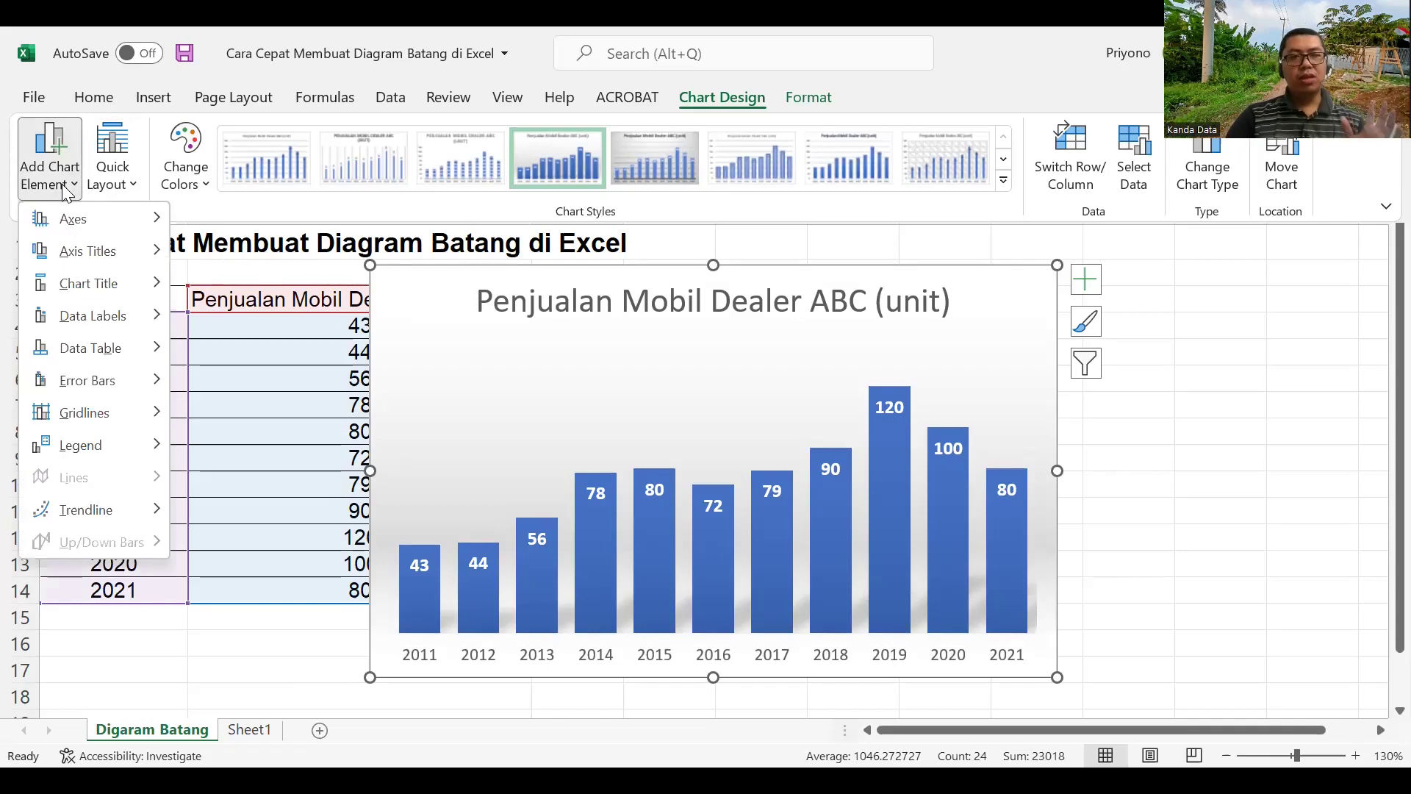
{"action": "left_click", "coordinate": [114, 185]}
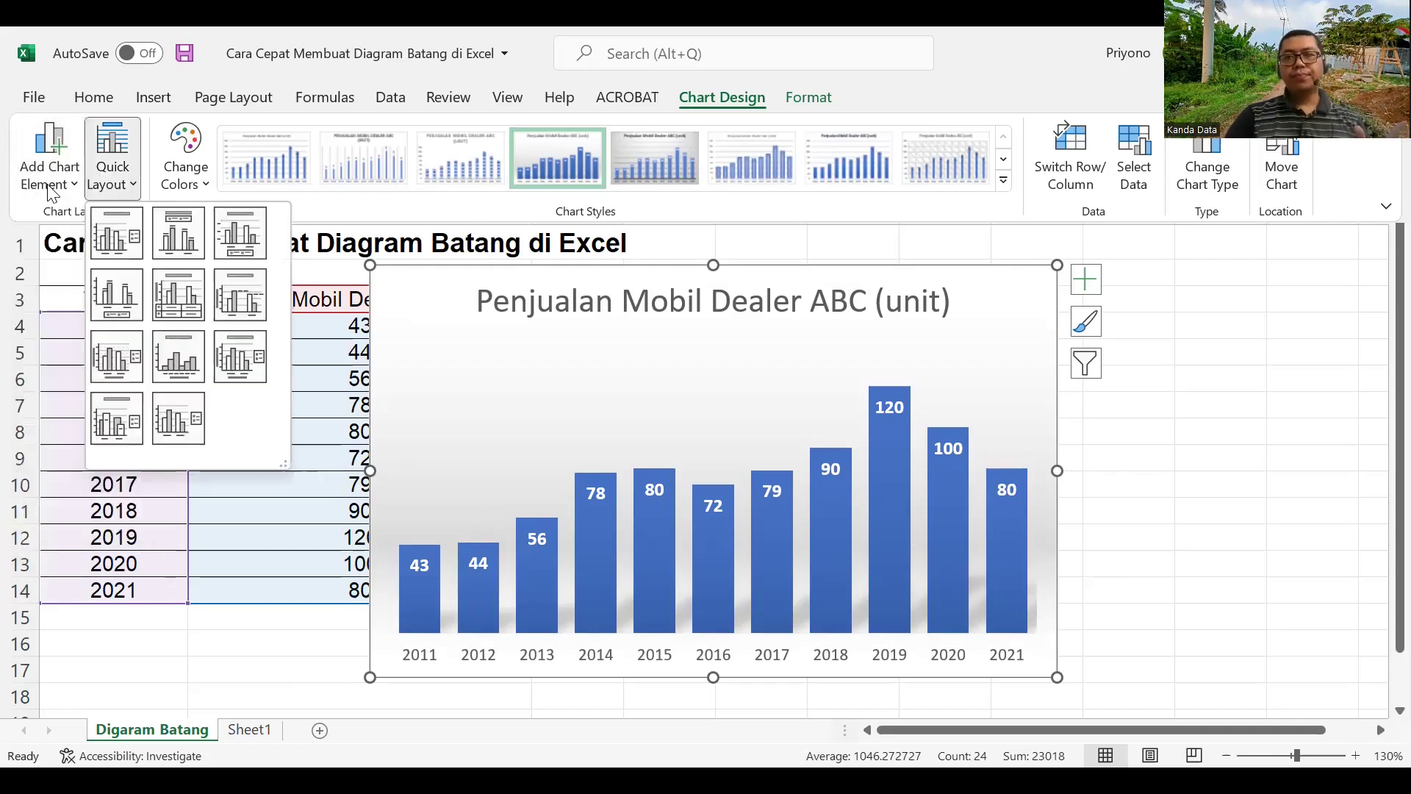
{"action": "left_click", "coordinate": [51, 190]}
{"action": "left_click", "coordinate": [1197, 280]}
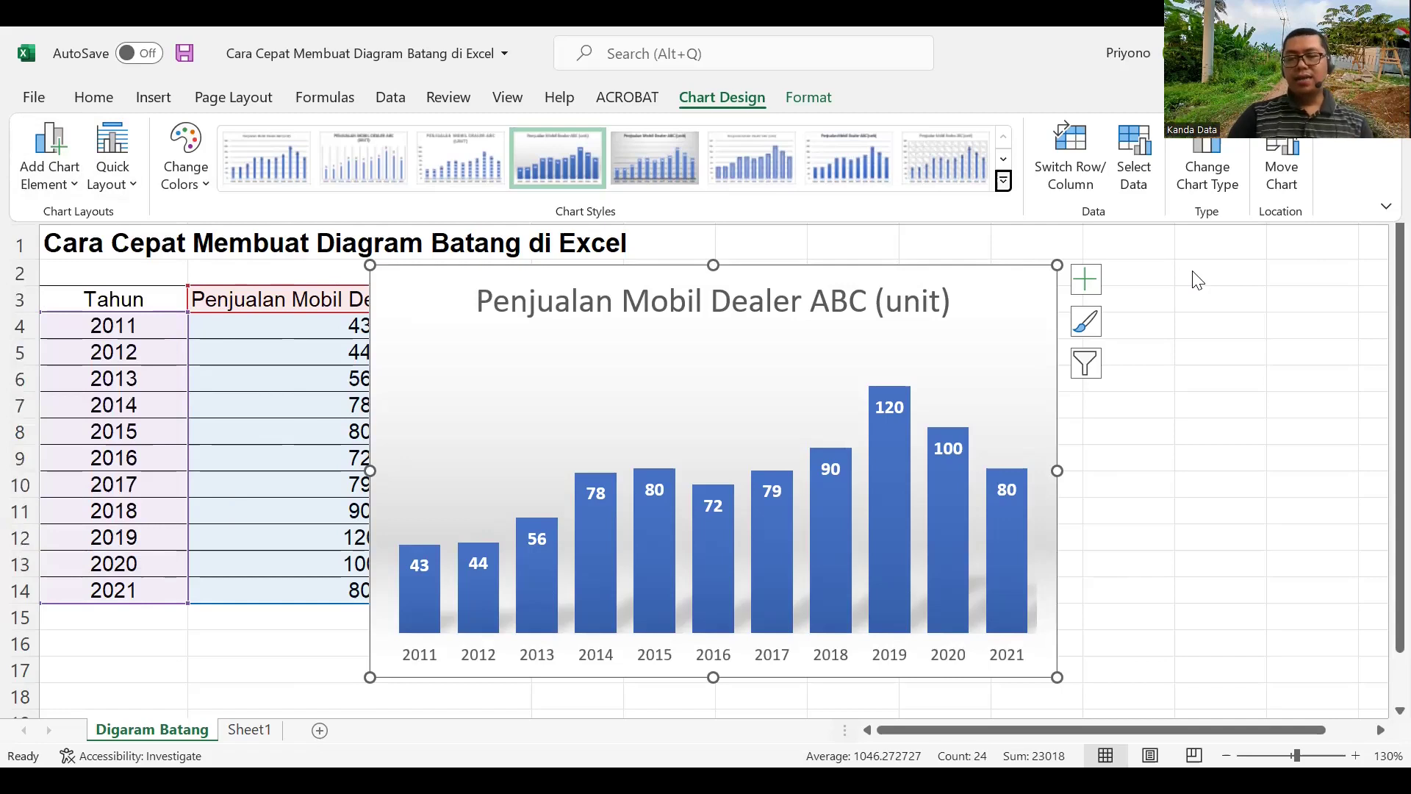